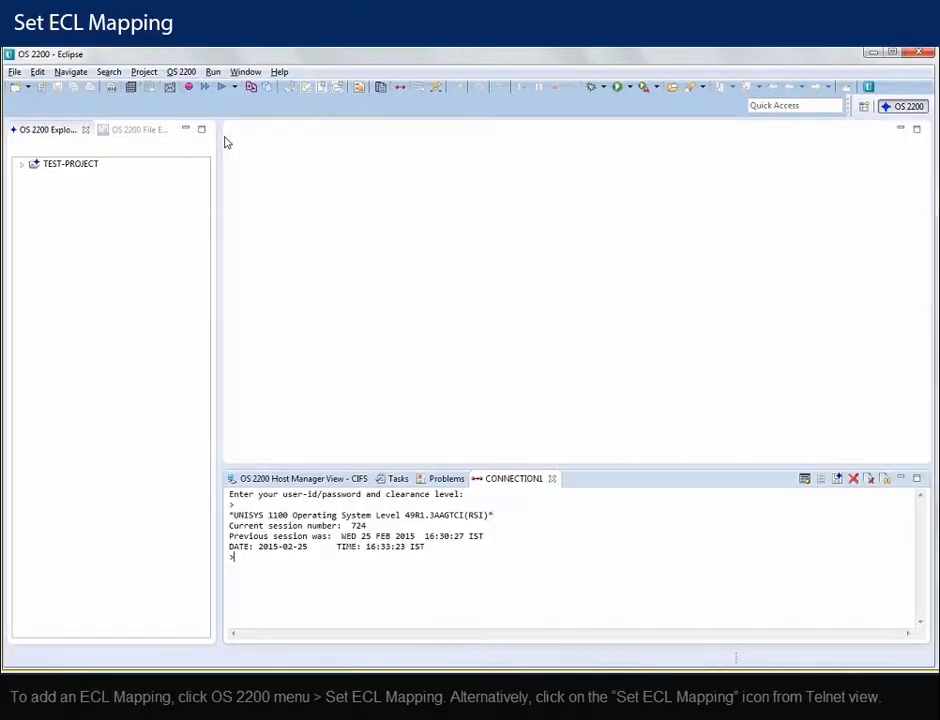
- Activate the CONNECTION1 Telnet session and show its still-empty ECL Mapping list
left_click(183, 75)
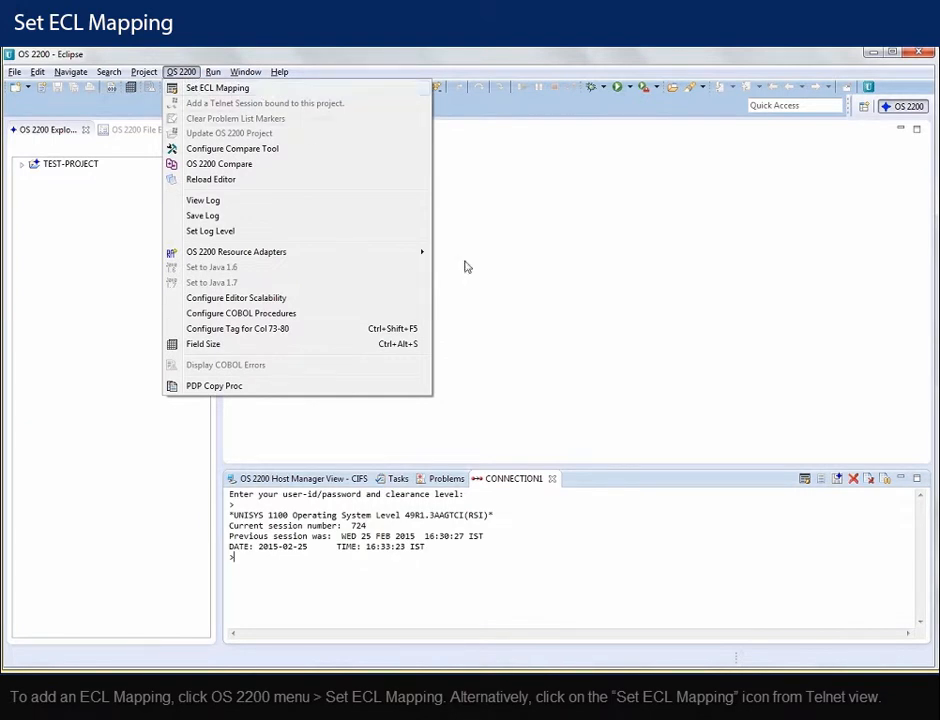
left_click(528, 482)
left_click(528, 482)
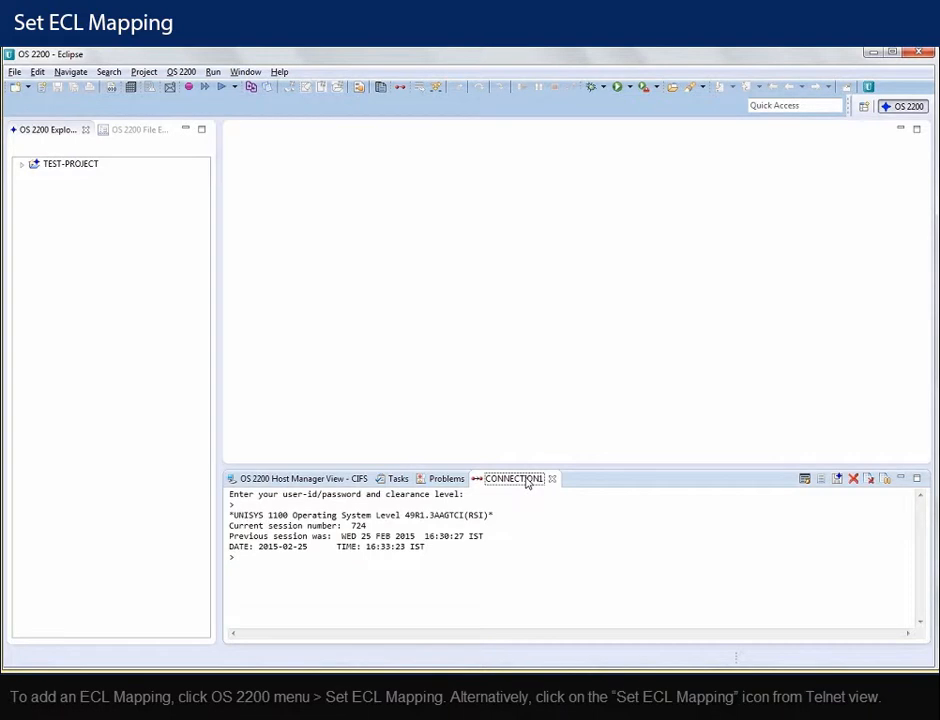
left_click(804, 482)
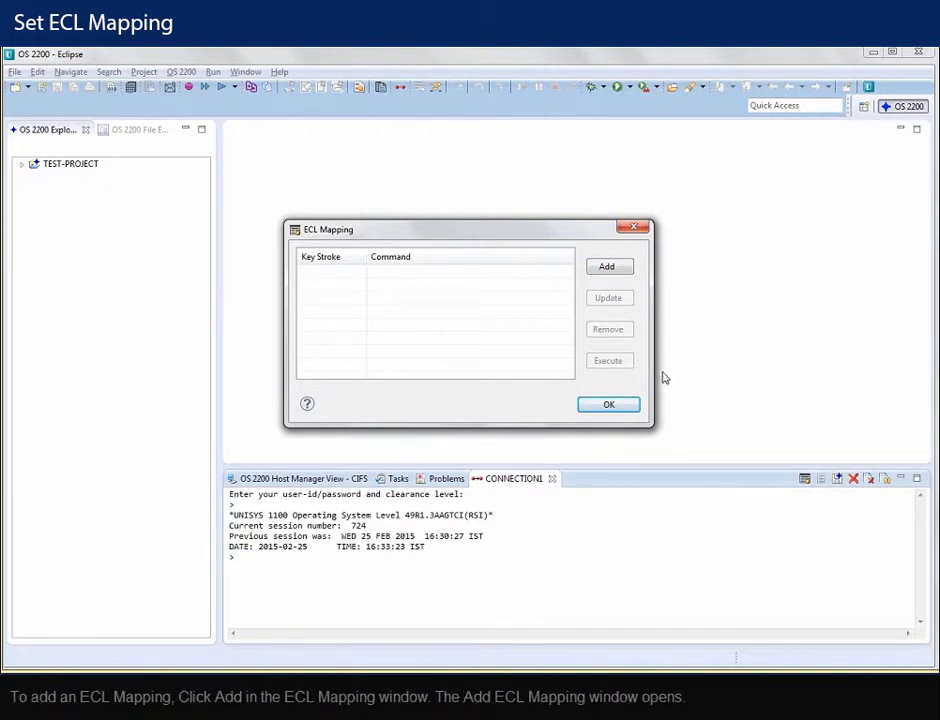
left_click(608, 268)
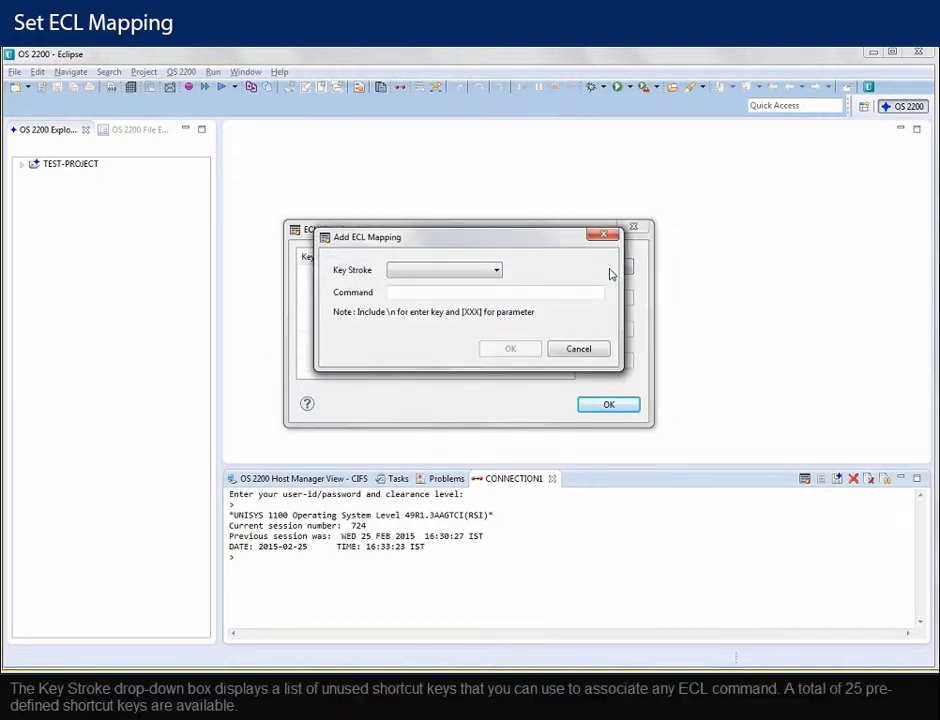
left_click(497, 272)
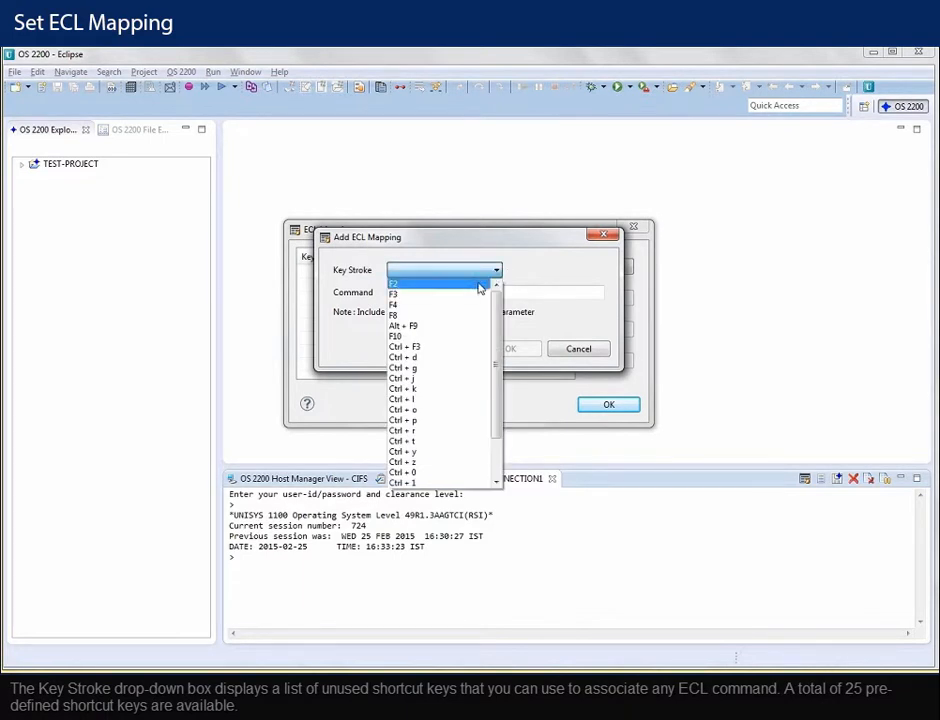
left_click(463, 366)
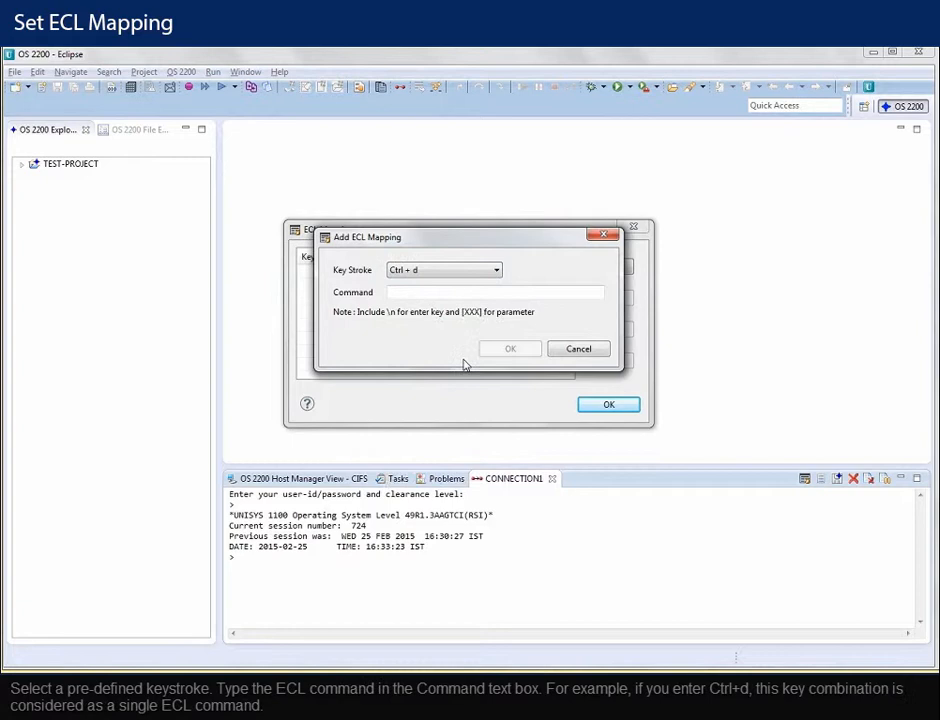
left_click(419, 292)
type("@PRT,")
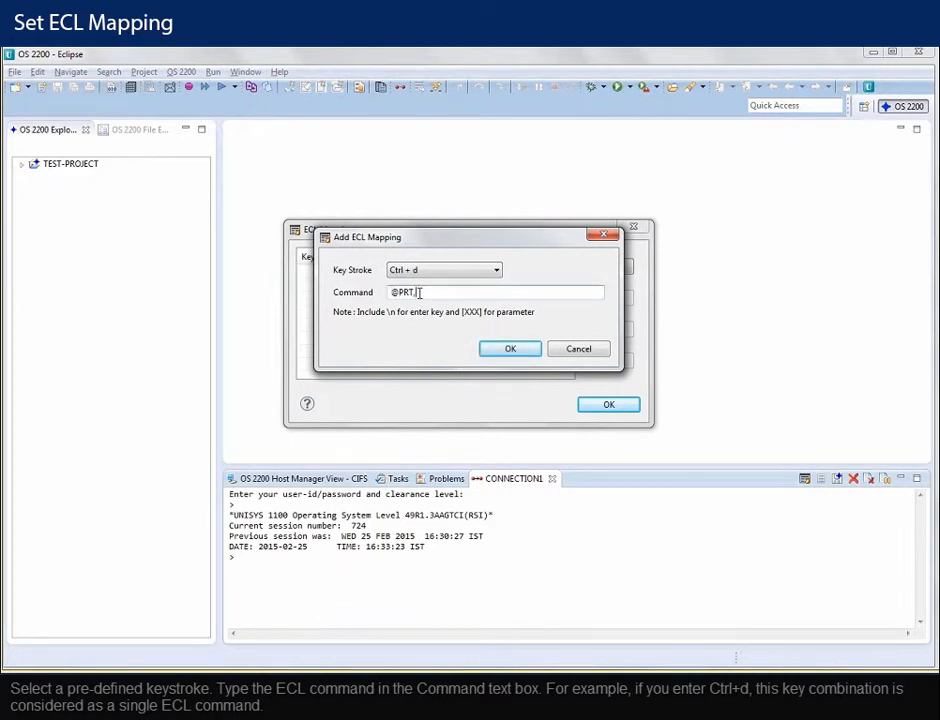
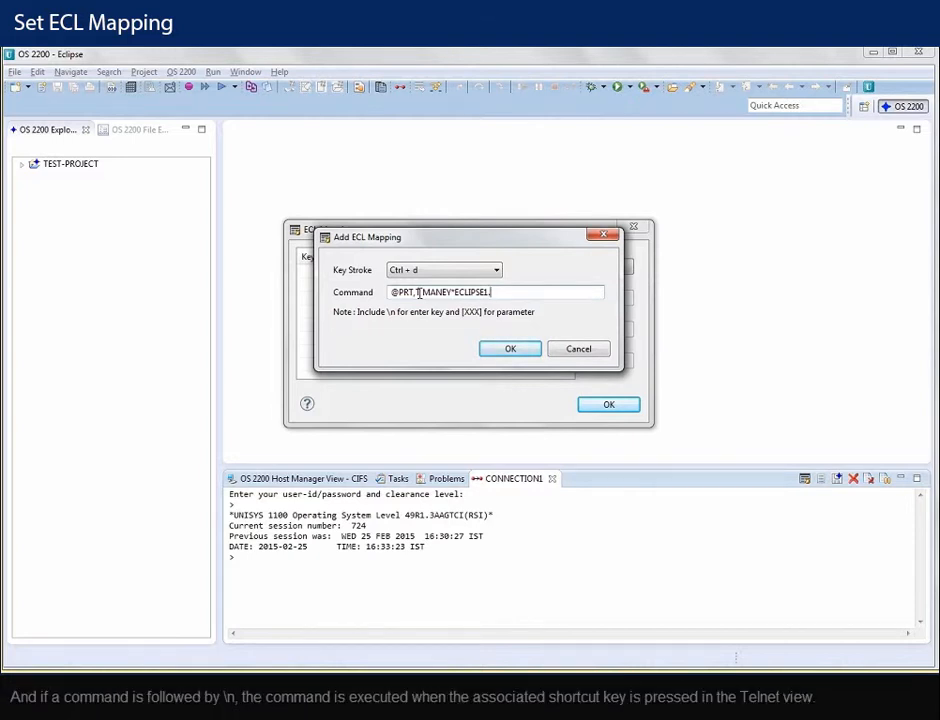
type("\\n")
key("BackSpace")
key("BackSpace")
key("BackSpace")
key("BackSpace")
key("BackSpace")
key("BackSpace")
key("BackSpace")
key("BackSpace")
key("BackSpace")
key("BackSpace")
key("BackSpace")
key("BackSpace")
key("BackSpace")
key("BackSpace")
key("BackSpace")
key("BackSpace")
key("BackSpace")
key("BackSpace")
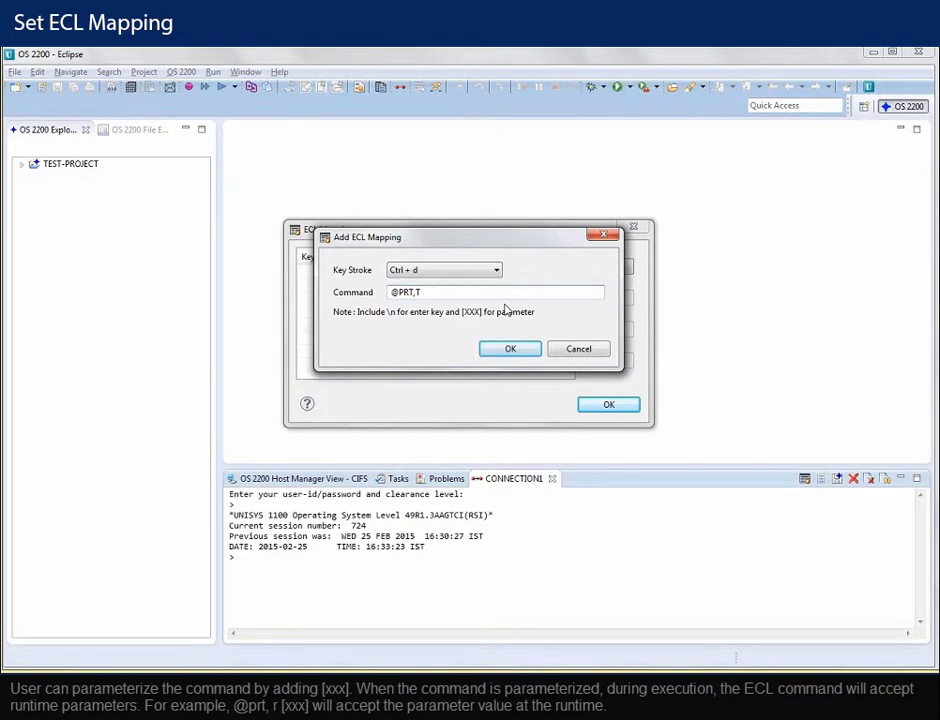
type("[XXX")
type("]")
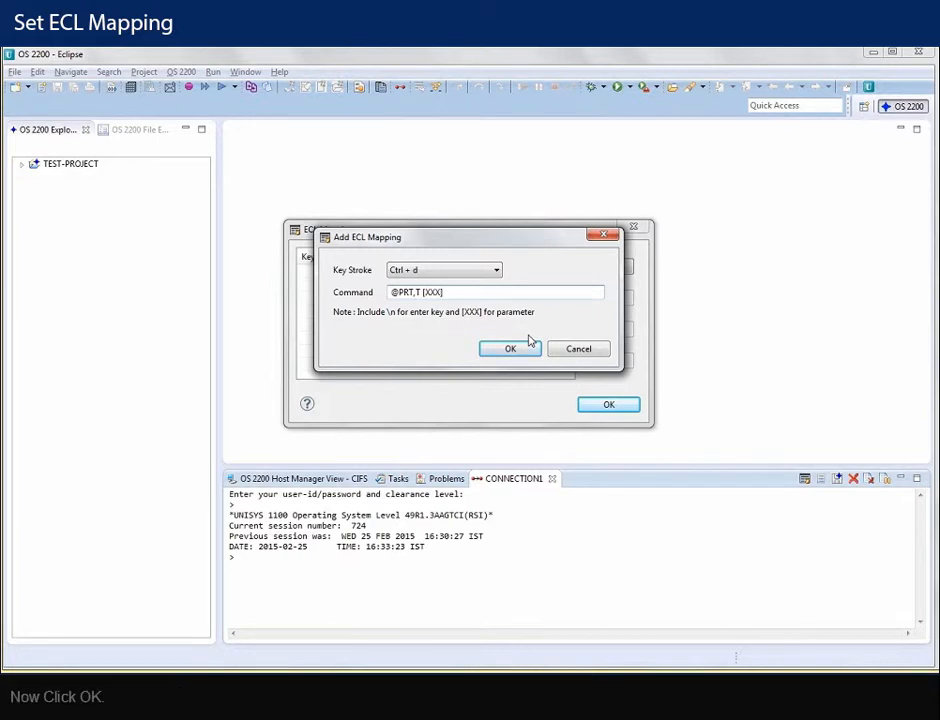
left_click(513, 348)
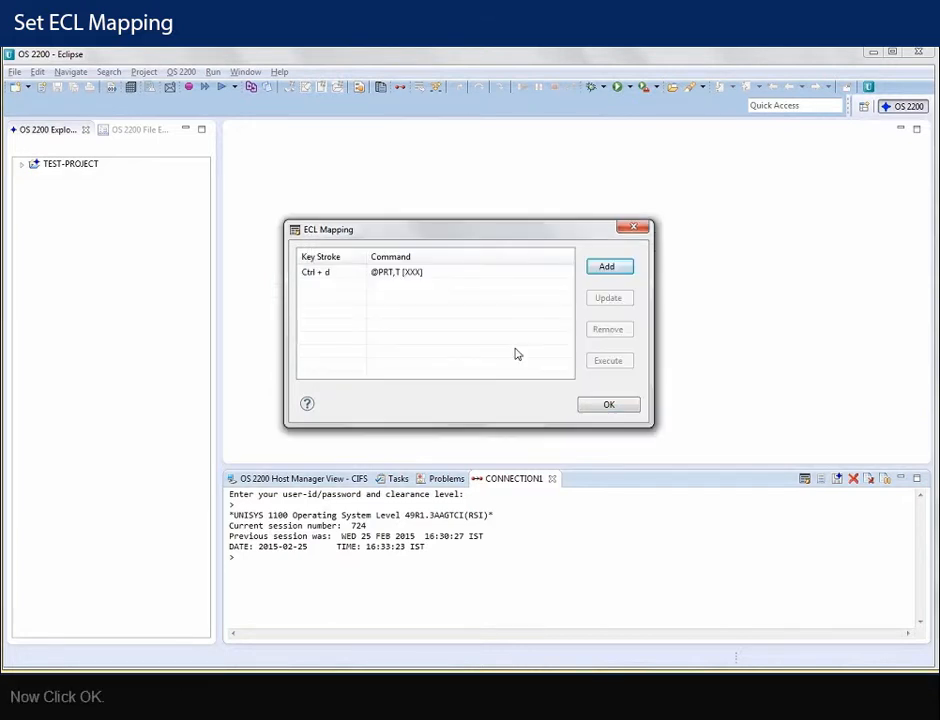
left_click(596, 407)
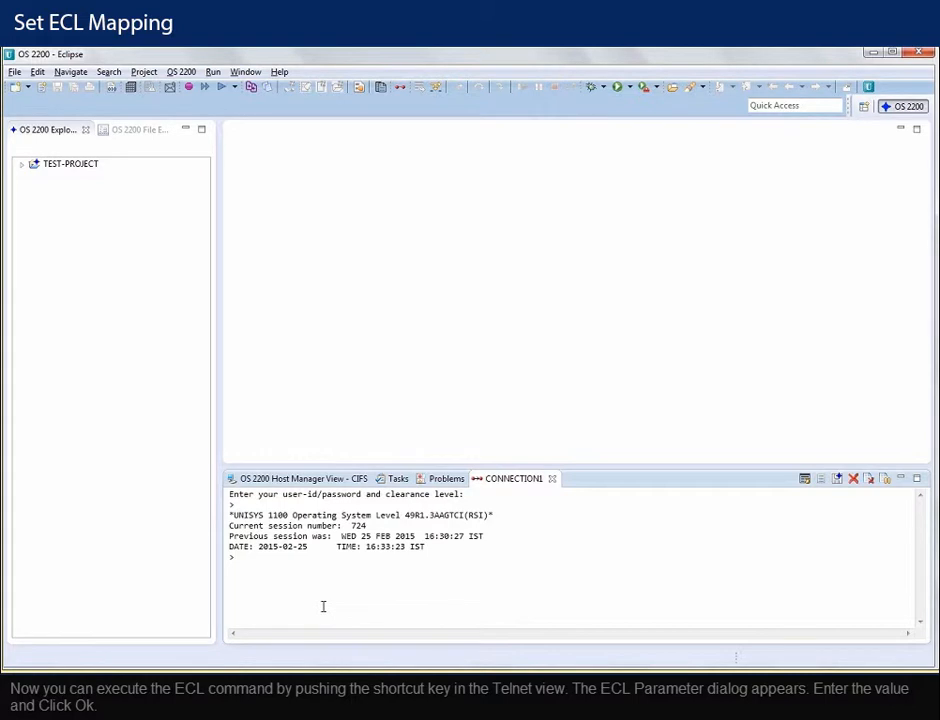
- Run the Ctrl + d mapping in Telnet, supplying the file name as the XXX value
key("ctrl+1")
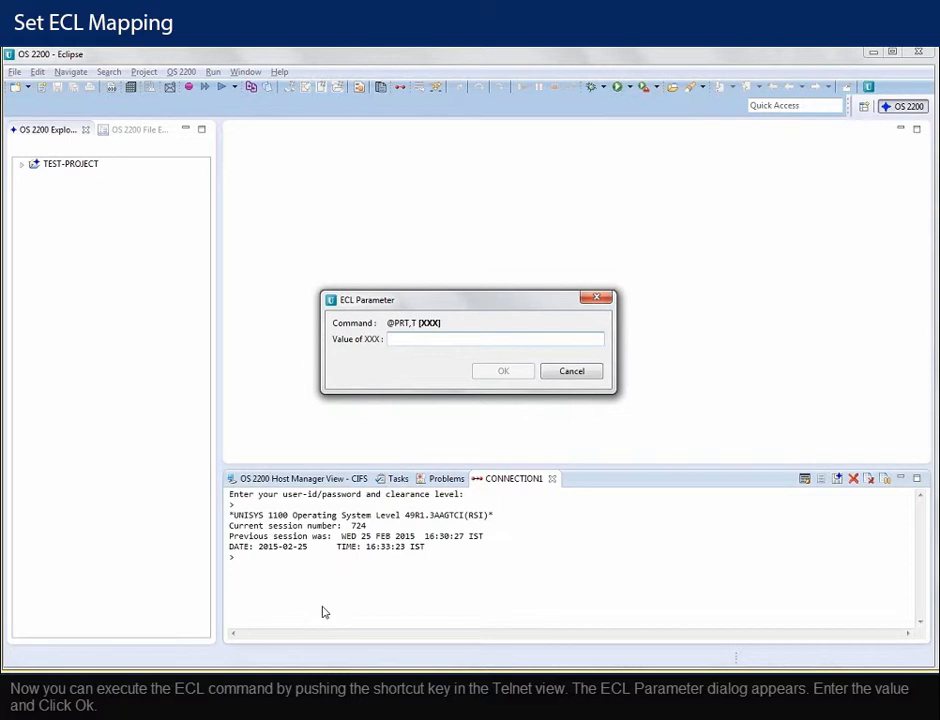
type("MANEY*ECLIPSE1.")
left_click(503, 371)
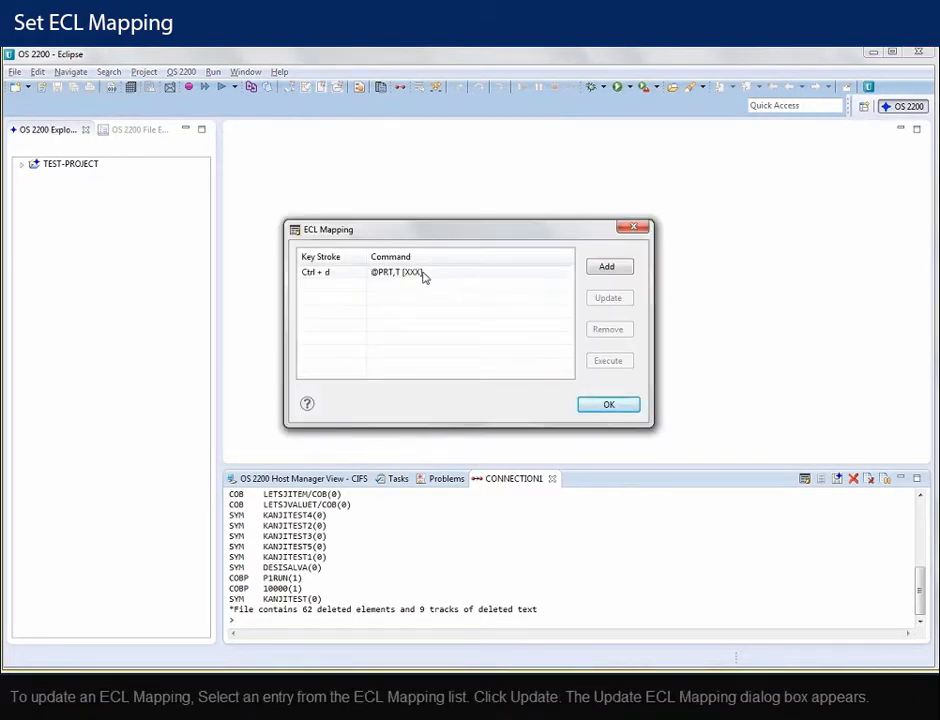
left_click(423, 276)
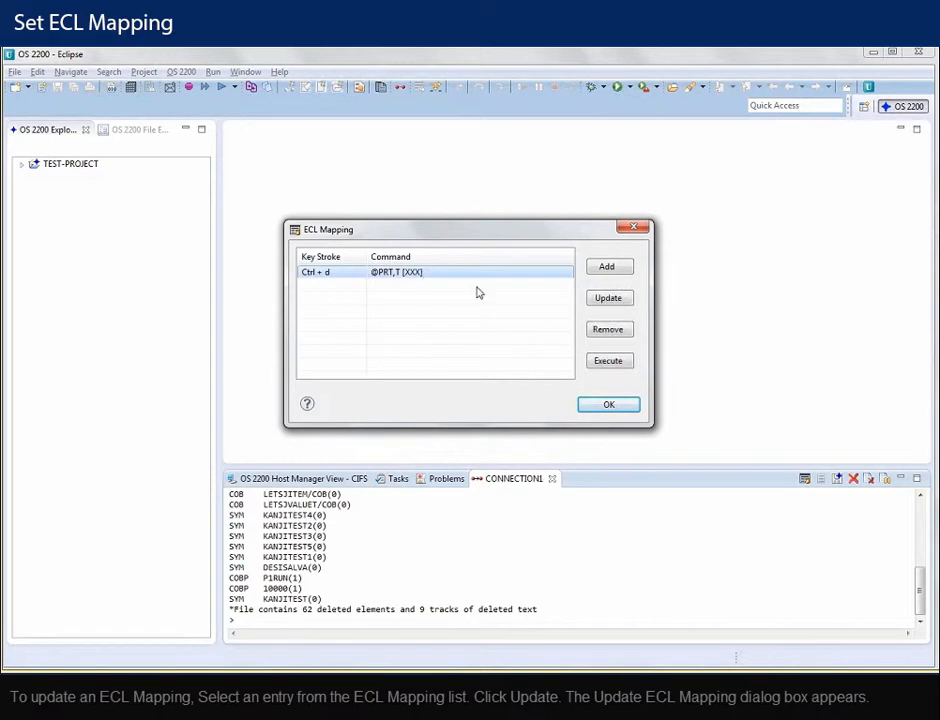
left_click(598, 302)
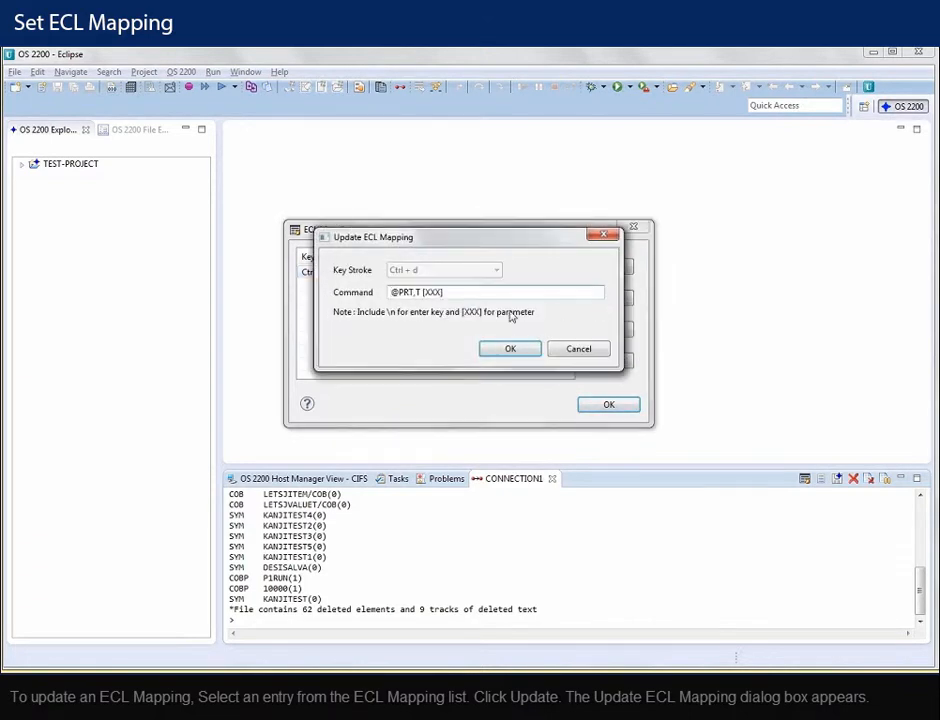
key("Right")
key("Right")
key("Right")
key("Right")
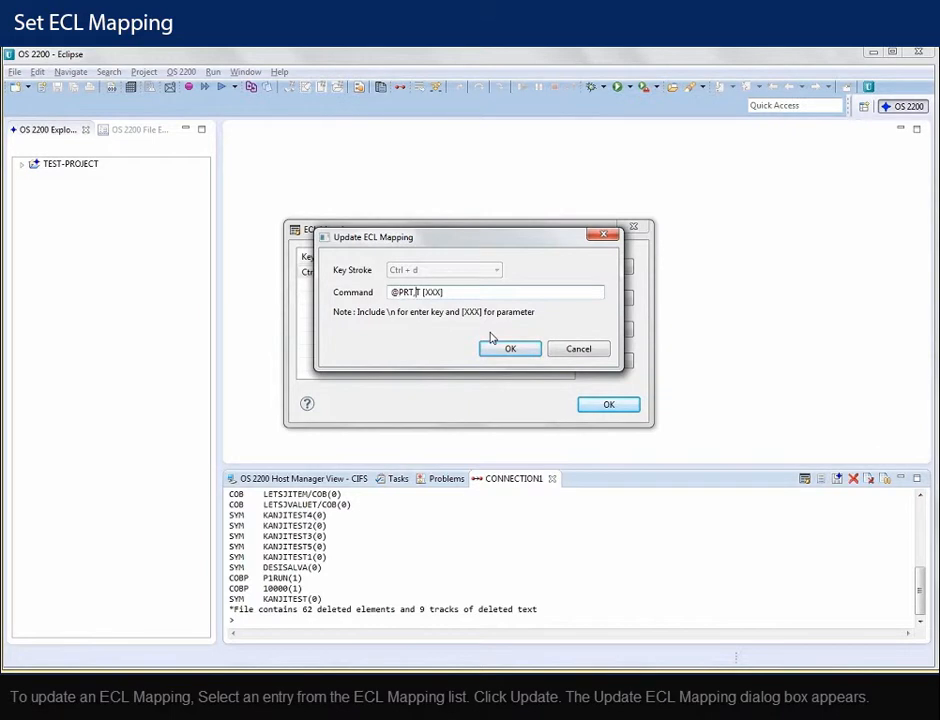
key("Delete")
type("R")
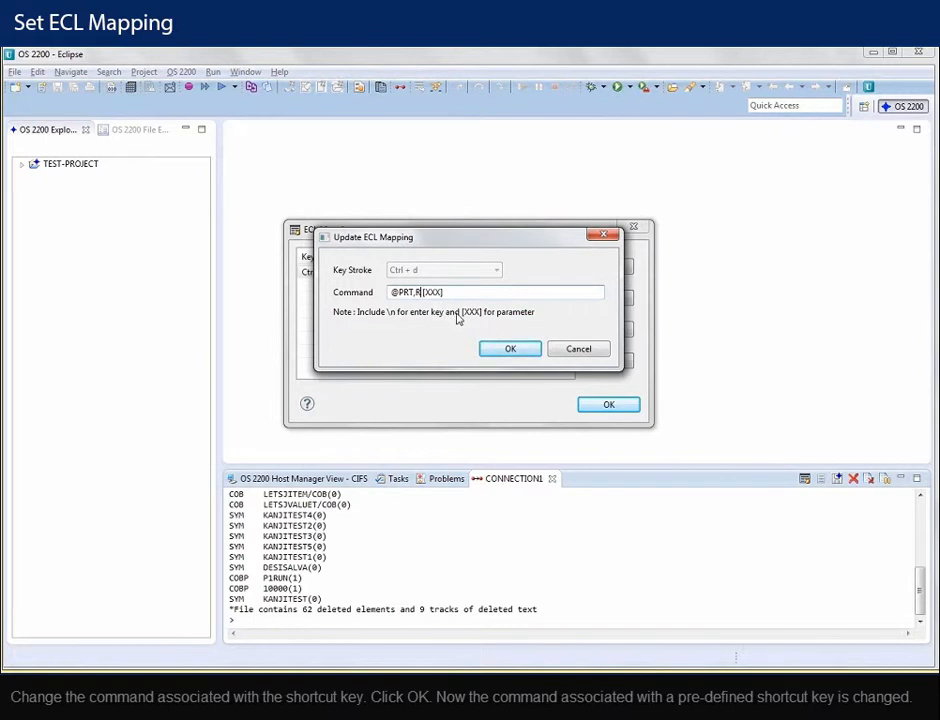
left_click(507, 348)
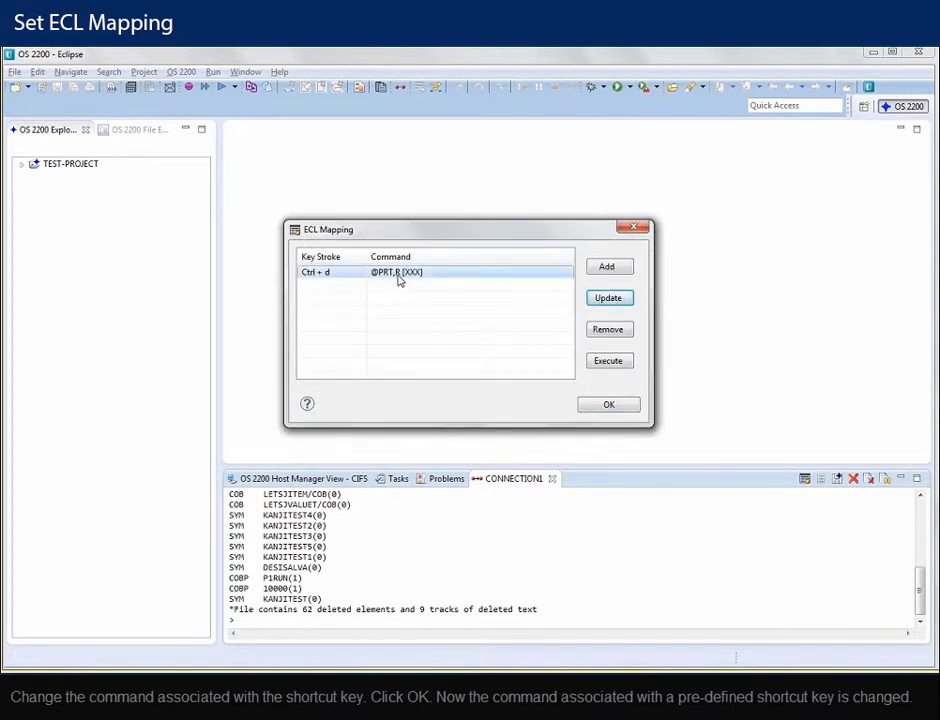
left_click(485, 275)
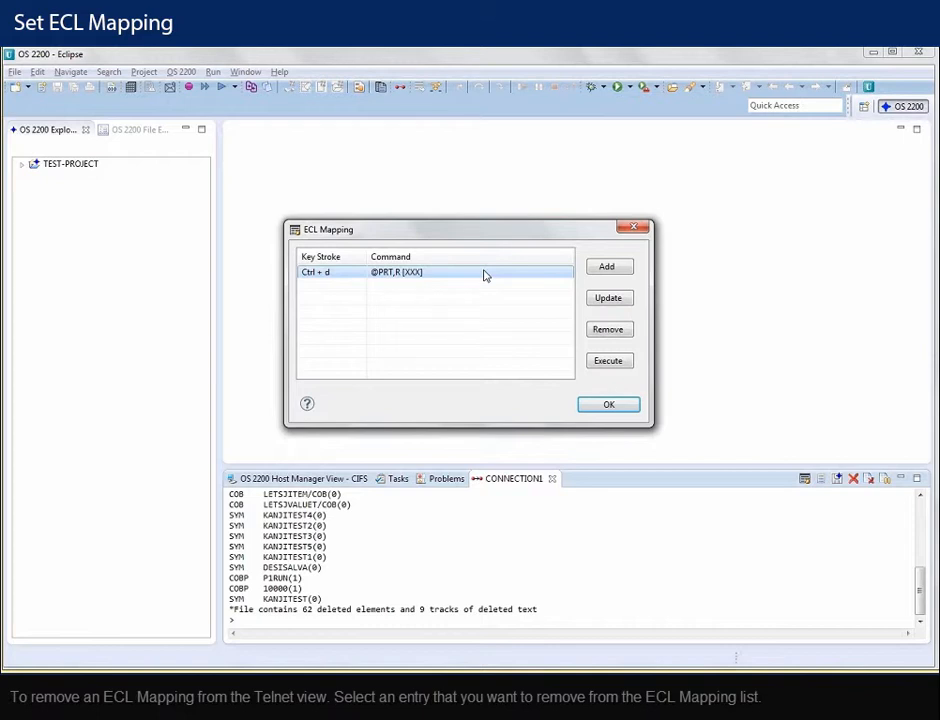
left_click(614, 333)
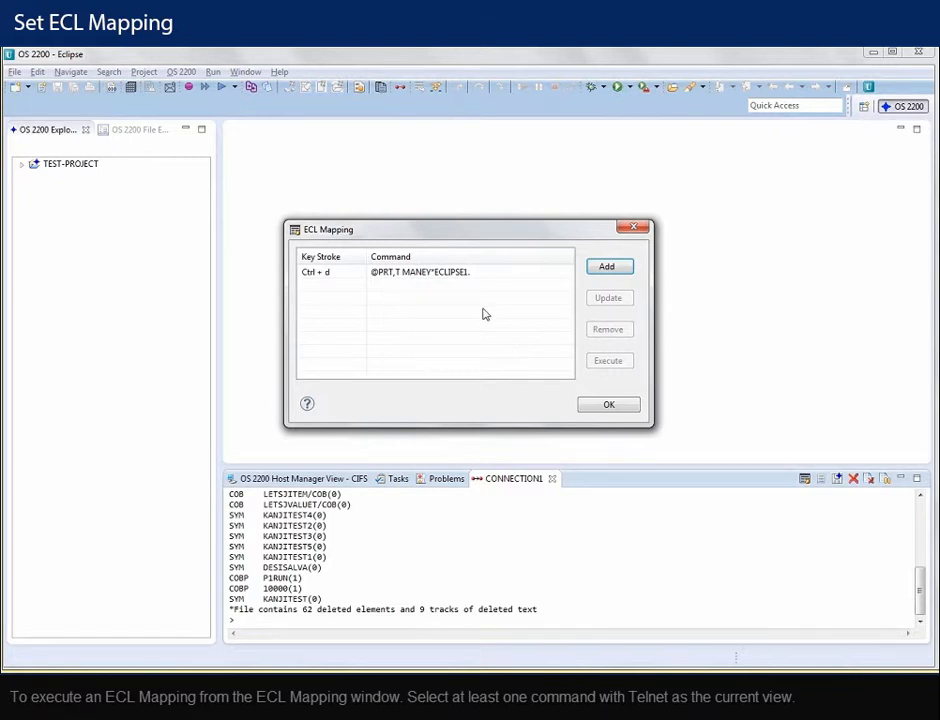
left_click(470, 276)
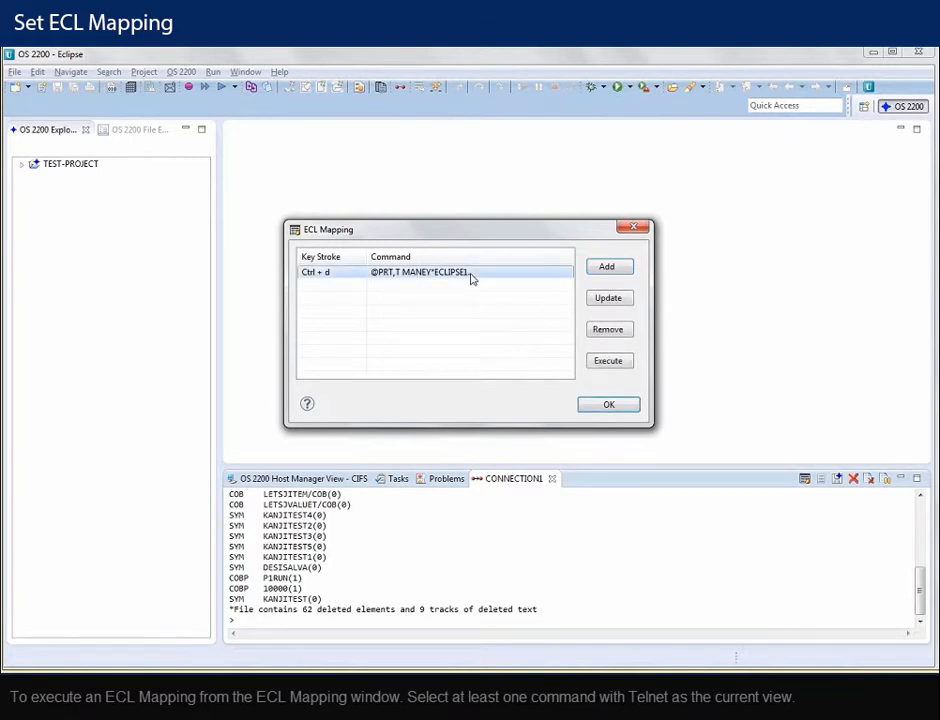
left_click(607, 361)
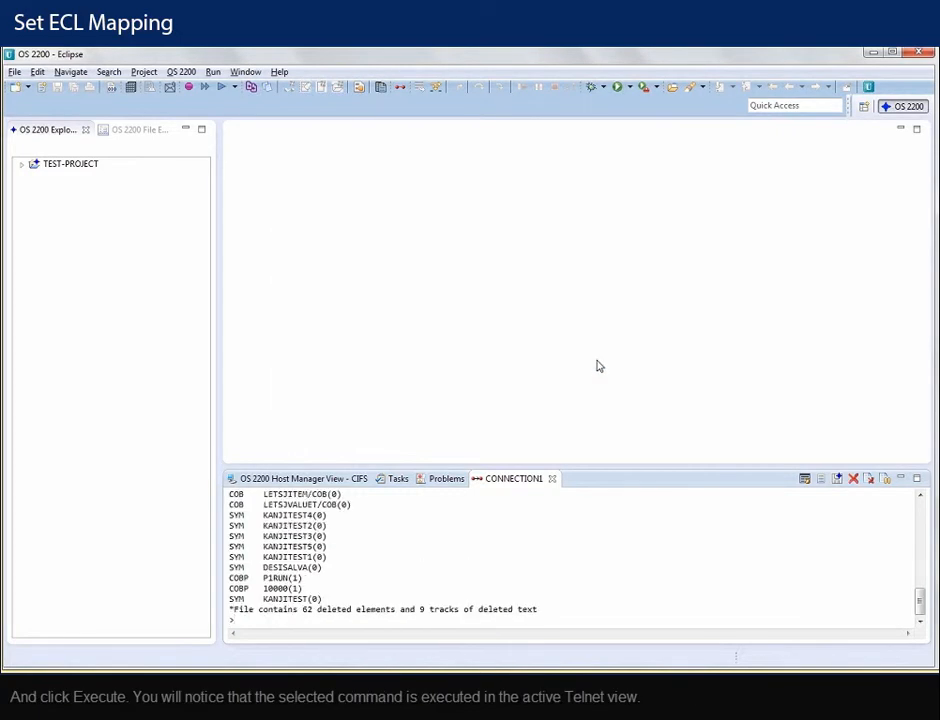